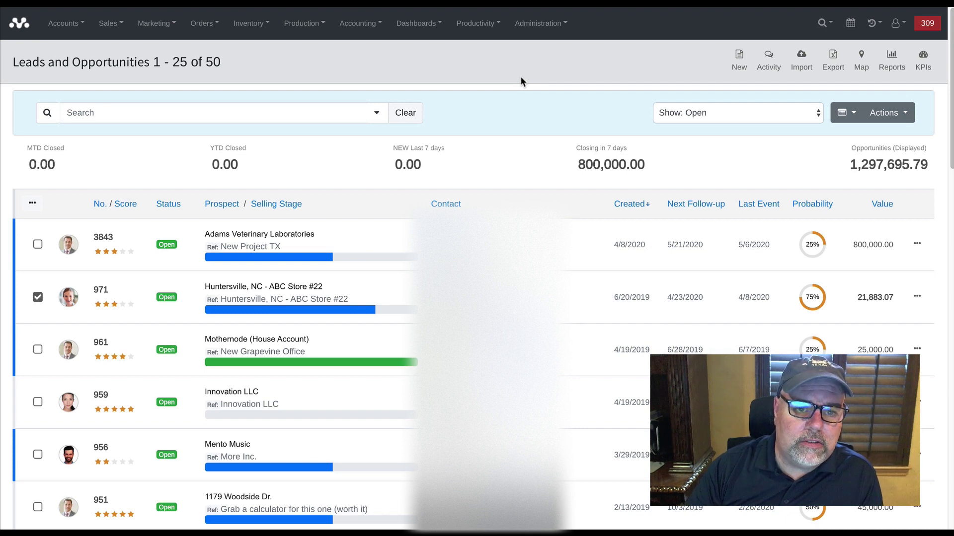
# Search the inventory for "lett" and open the Big Letter K item record to review its details
pyautogui.click(257, 28)
pyautogui.click(266, 79)
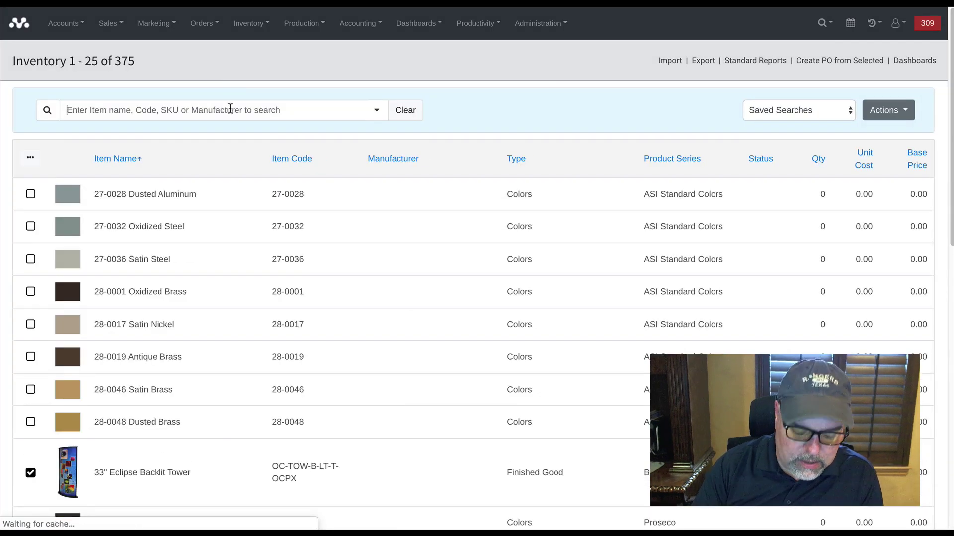
pyautogui.click(230, 109)
pyautogui.write('lett')
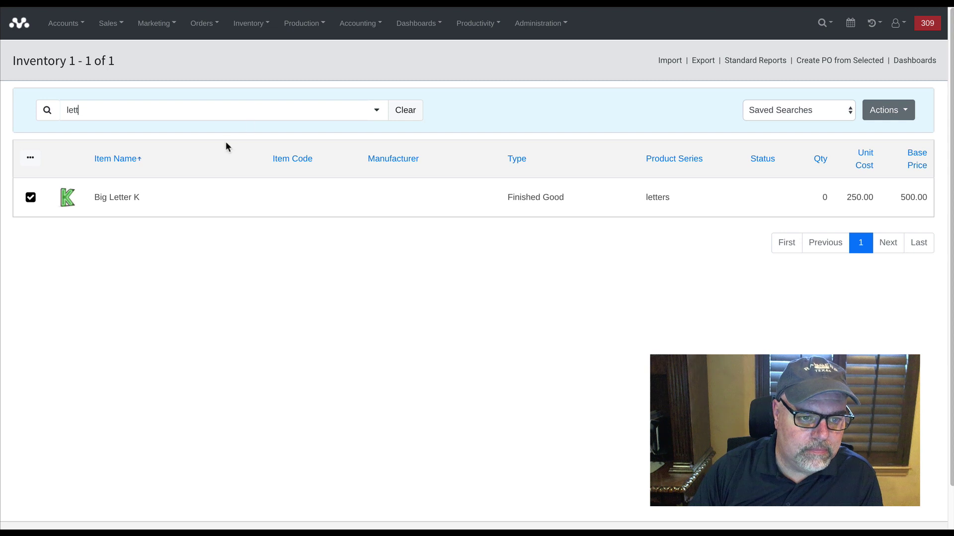
pyautogui.click(138, 198)
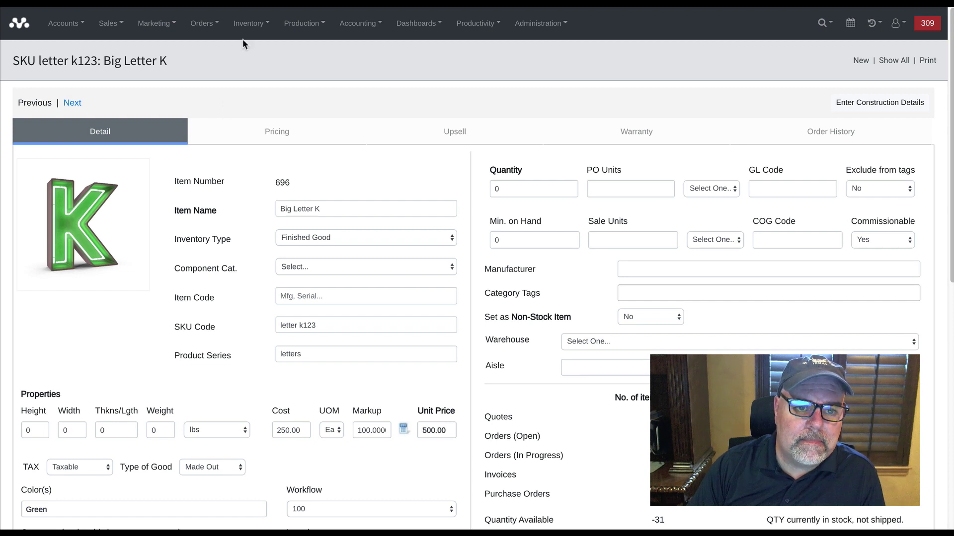
# Search Products and Services for "inst" and open the Installation - Exterior Products record
pyautogui.click(249, 24)
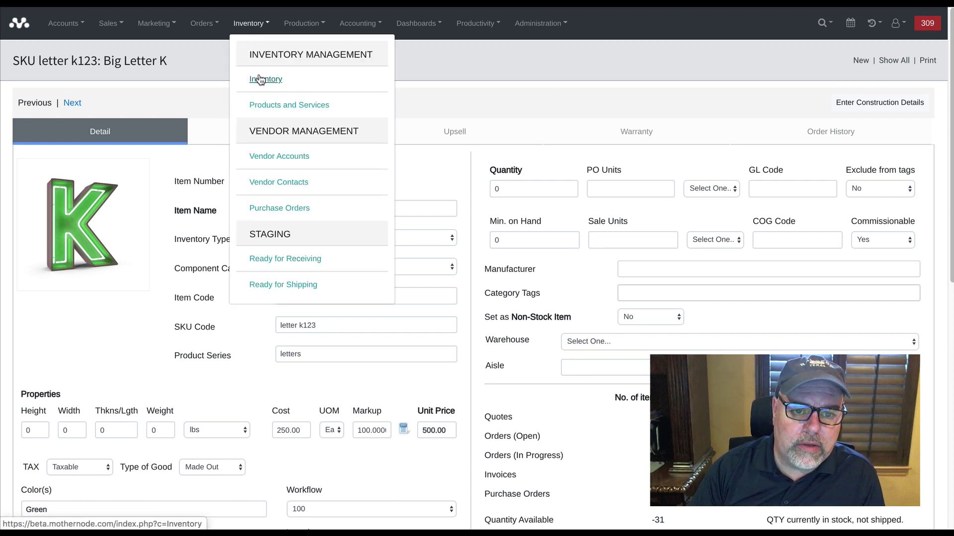
pyautogui.click(268, 104)
pyautogui.write('inst')
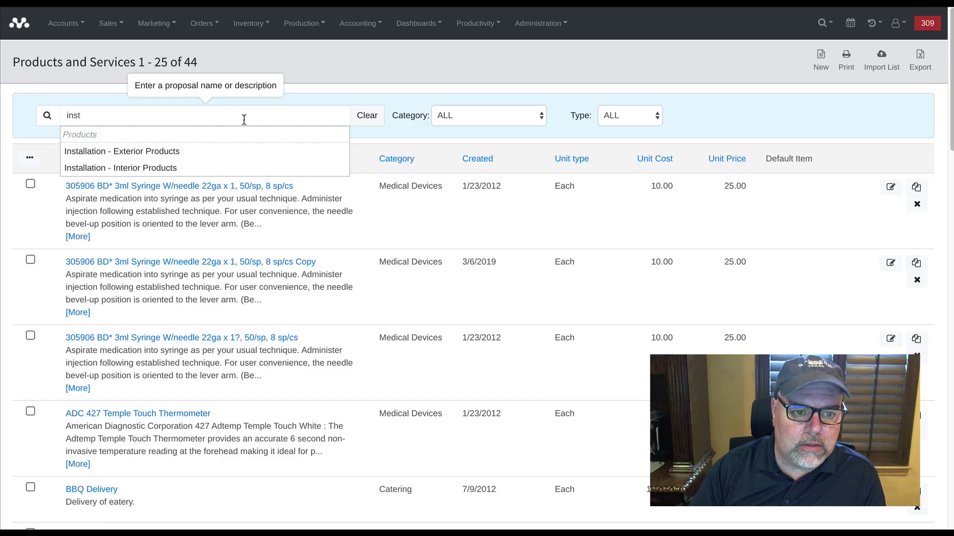
pyautogui.click(129, 156)
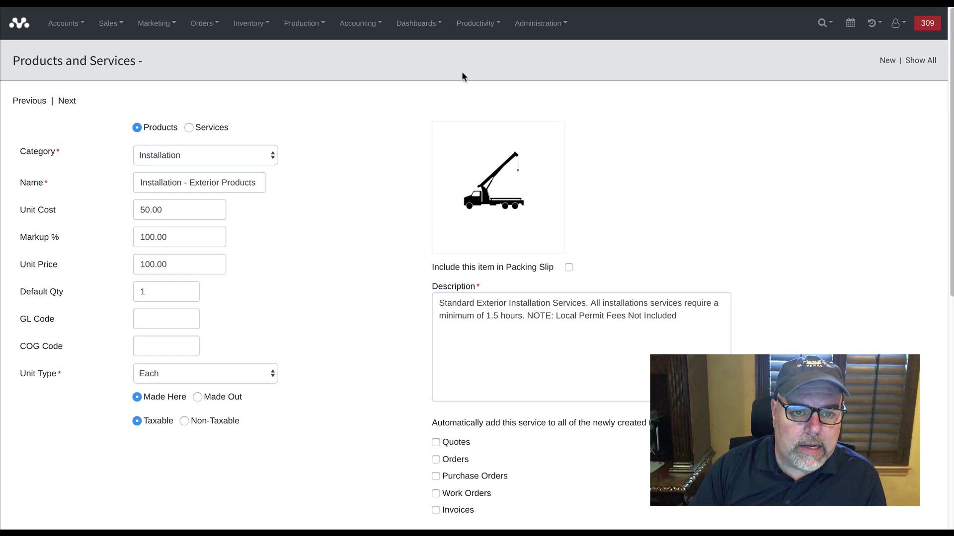
# Create a new quote from the Apple Arts Center customer profile and show its quote entries
pyautogui.click(64, 23)
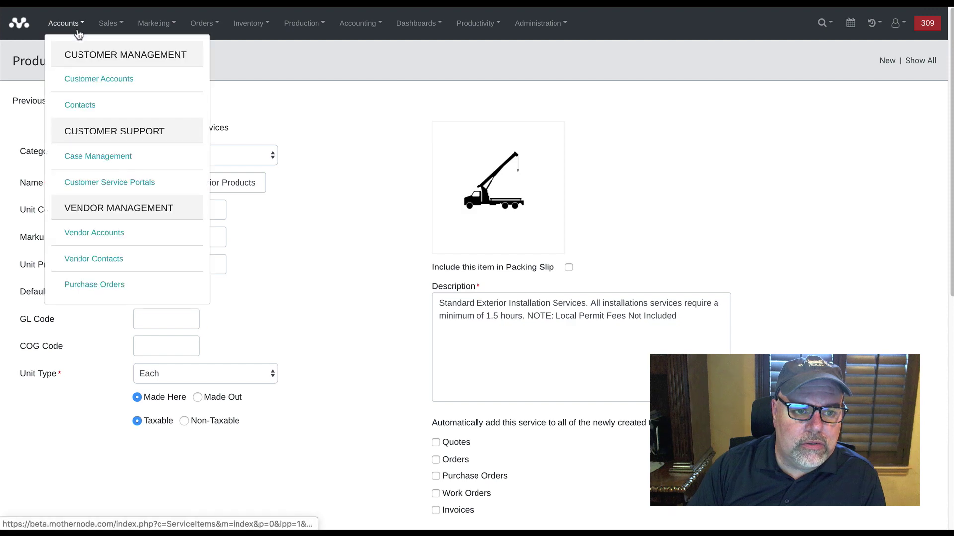
pyautogui.click(82, 79)
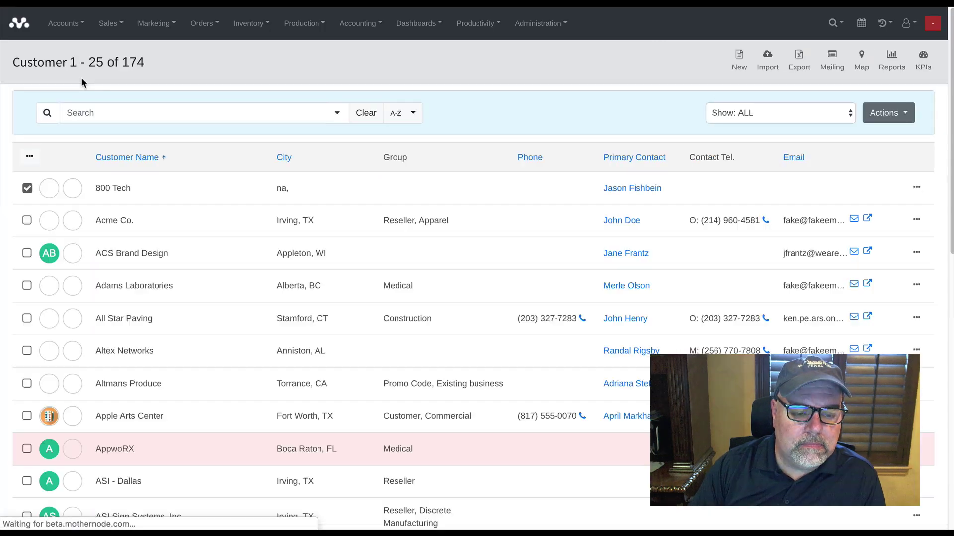
pyautogui.click(154, 417)
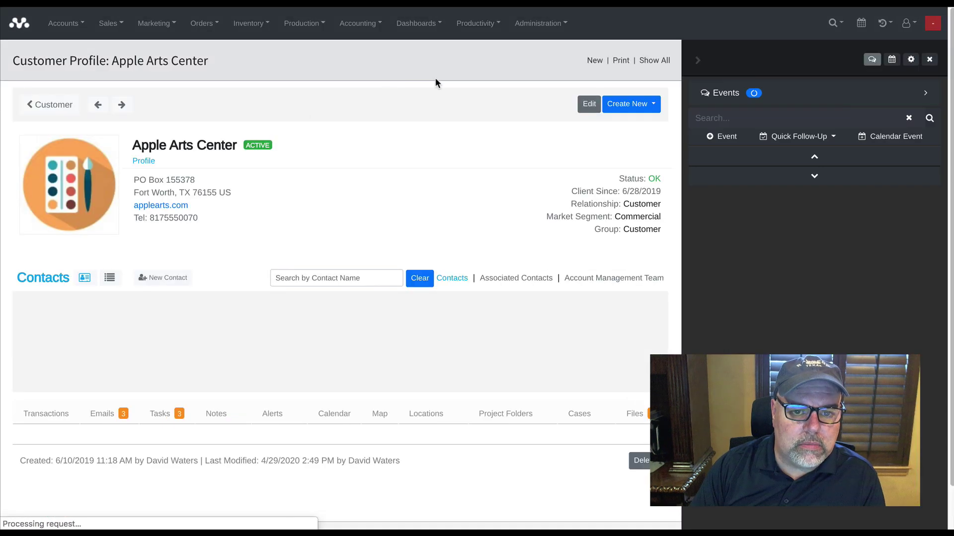
pyautogui.click(620, 108)
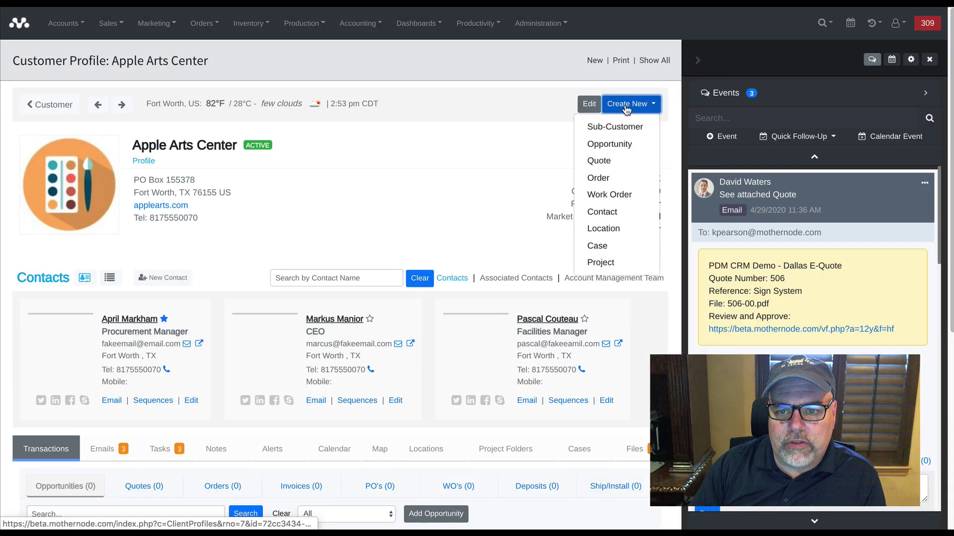
pyautogui.click(600, 160)
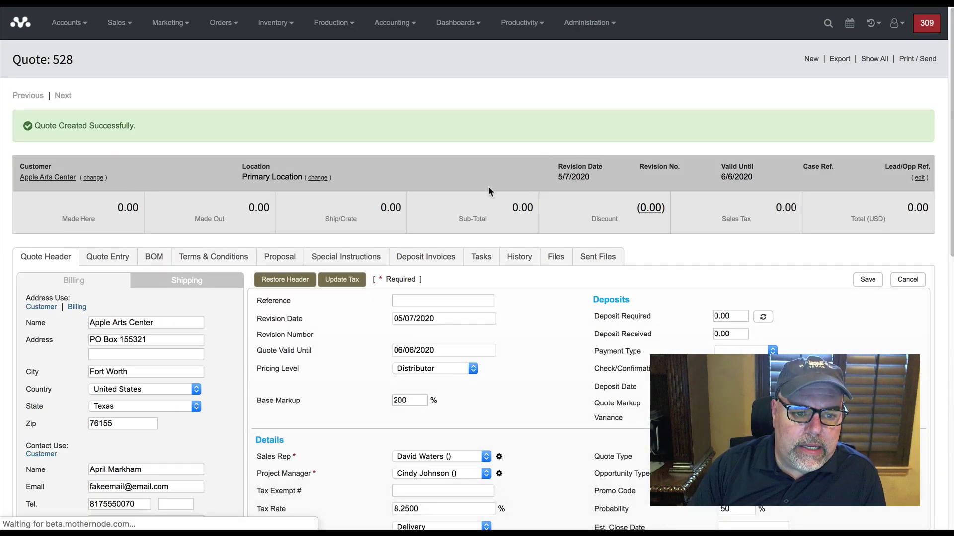
pyautogui.click(107, 258)
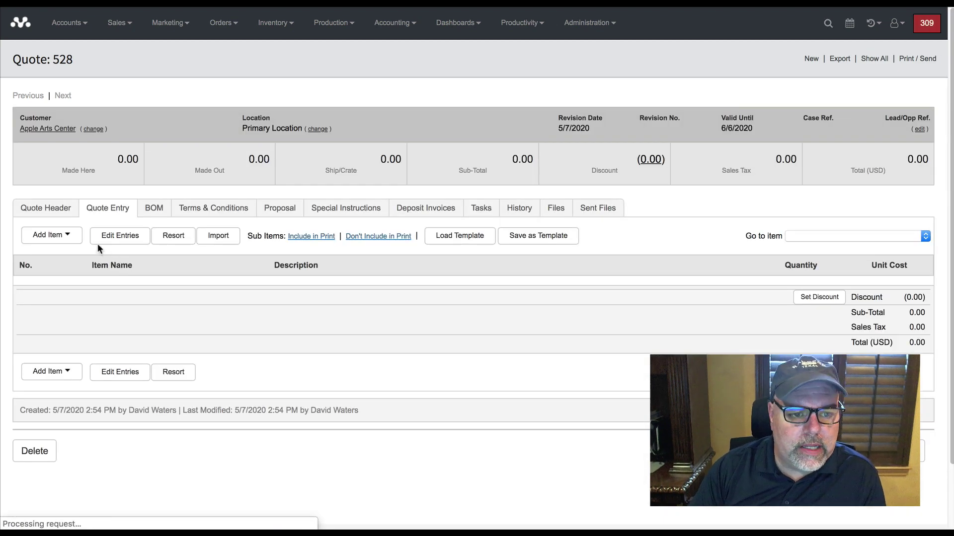
# Add a free-form line item called "name" to the quote
pyautogui.click(75, 237)
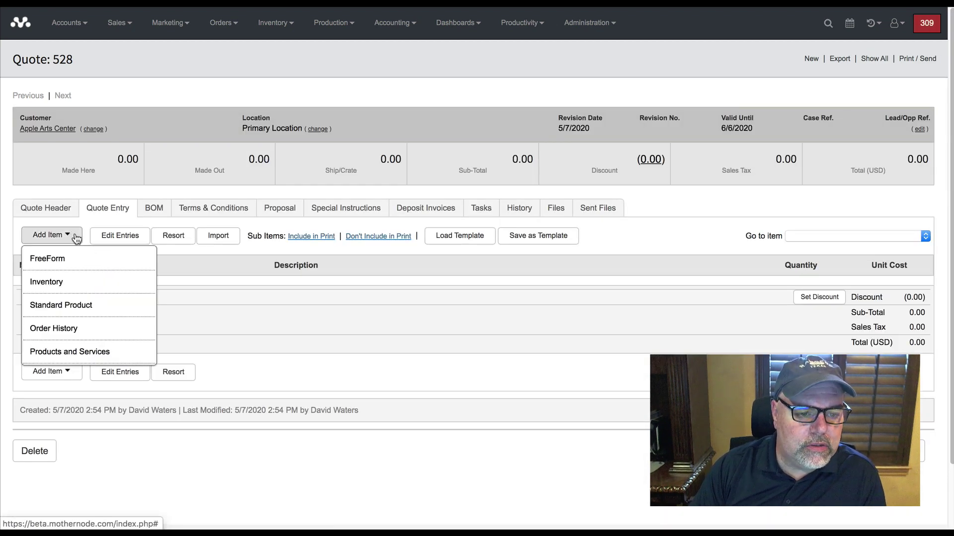
pyautogui.click(77, 266)
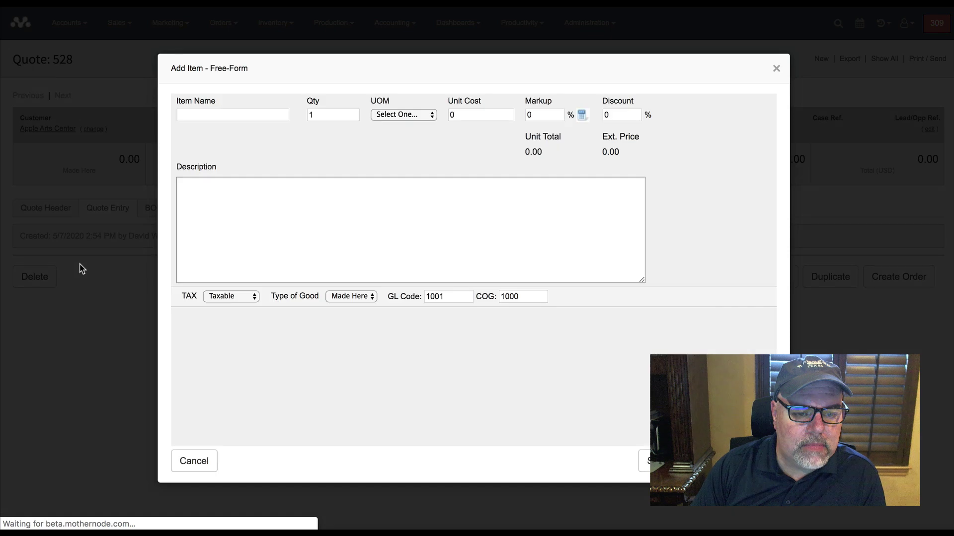
pyautogui.click(240, 114)
pyautogui.write('name')
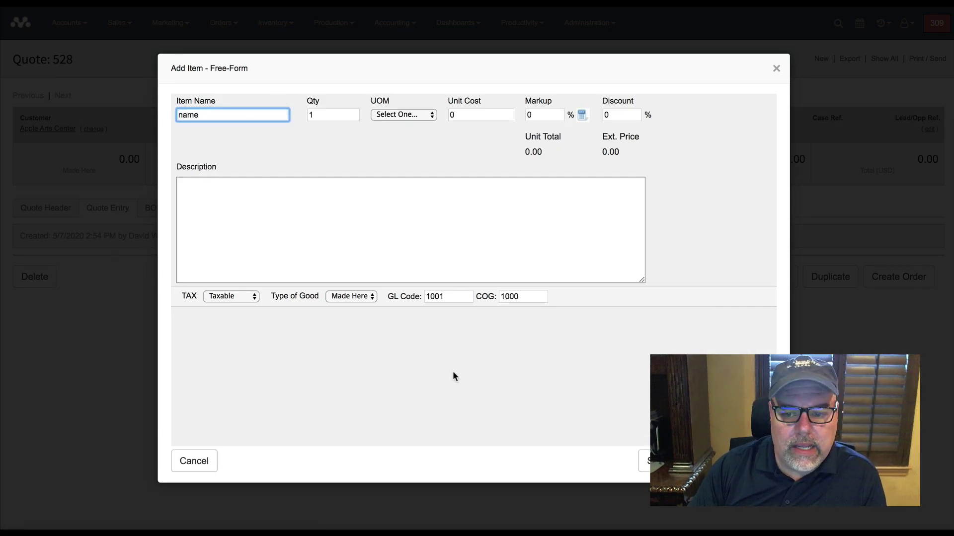
pyautogui.click(644, 461)
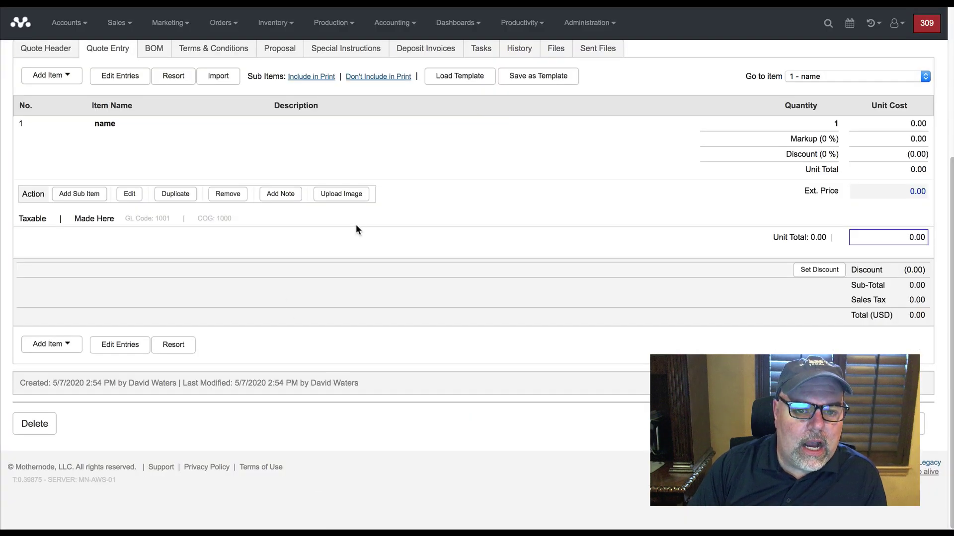
# View the image upload form for the free-form line item, close it, and remove that item from the quote
pyautogui.click(347, 198)
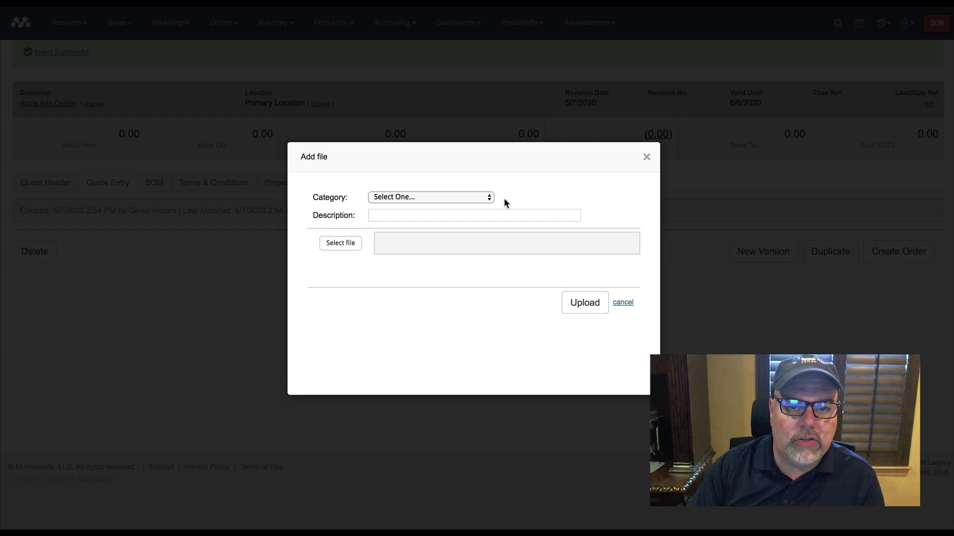
pyautogui.click(646, 157)
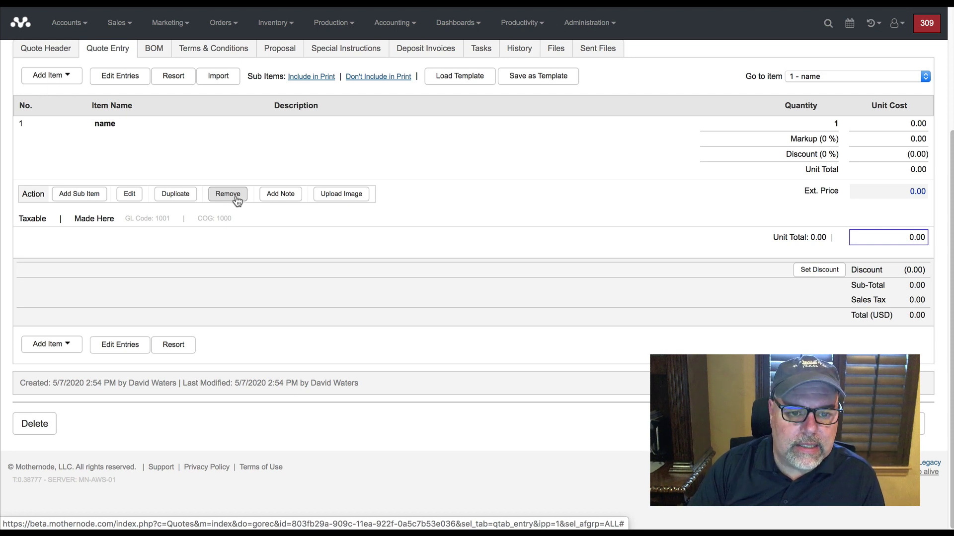
pyautogui.click(236, 197)
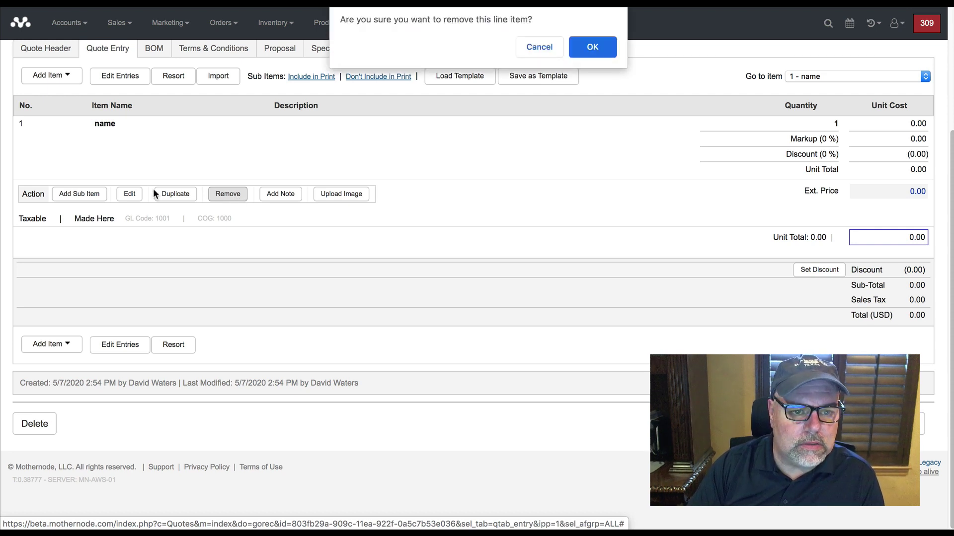
pyautogui.click(591, 45)
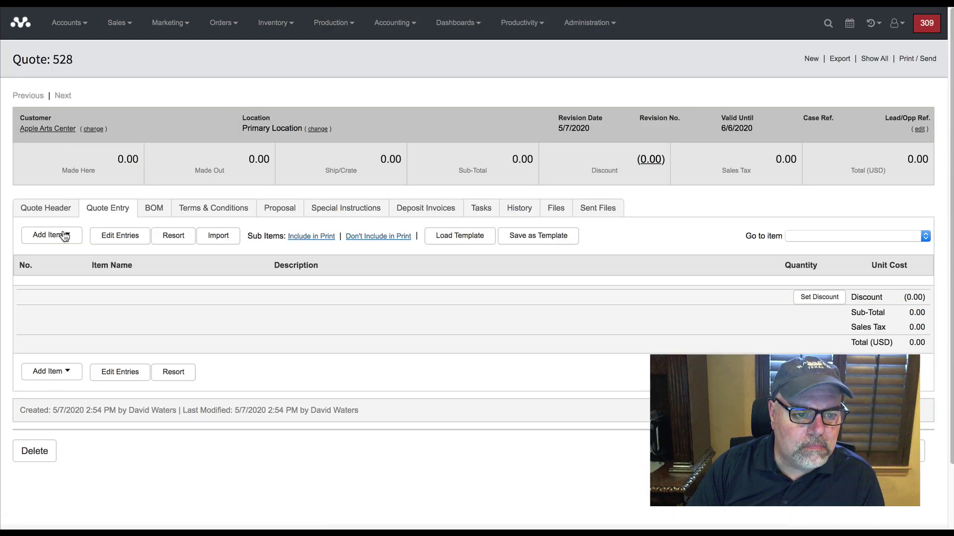
# Add the inventory item Big Letter K to the quote with a quantity of 10
pyautogui.click(64, 237)
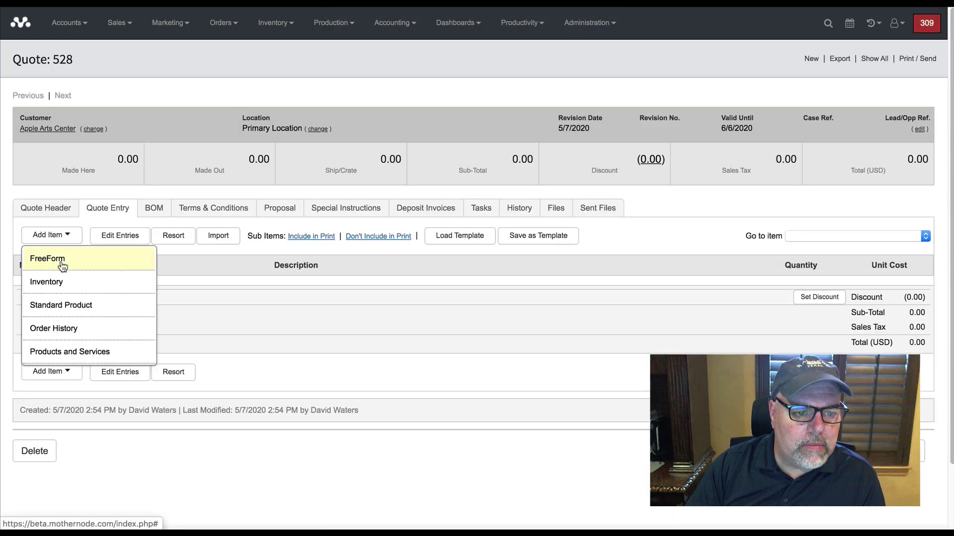
pyautogui.click(57, 278)
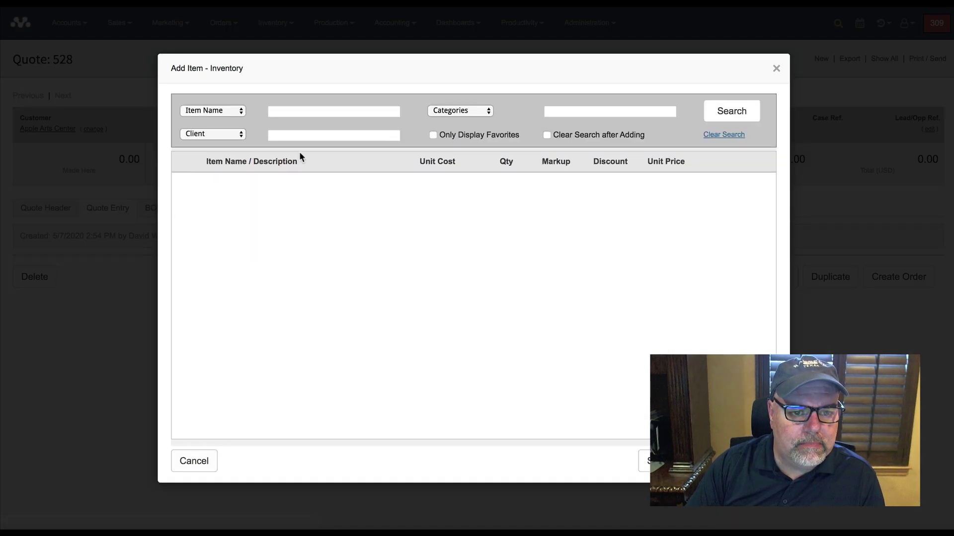
pyautogui.click(308, 120)
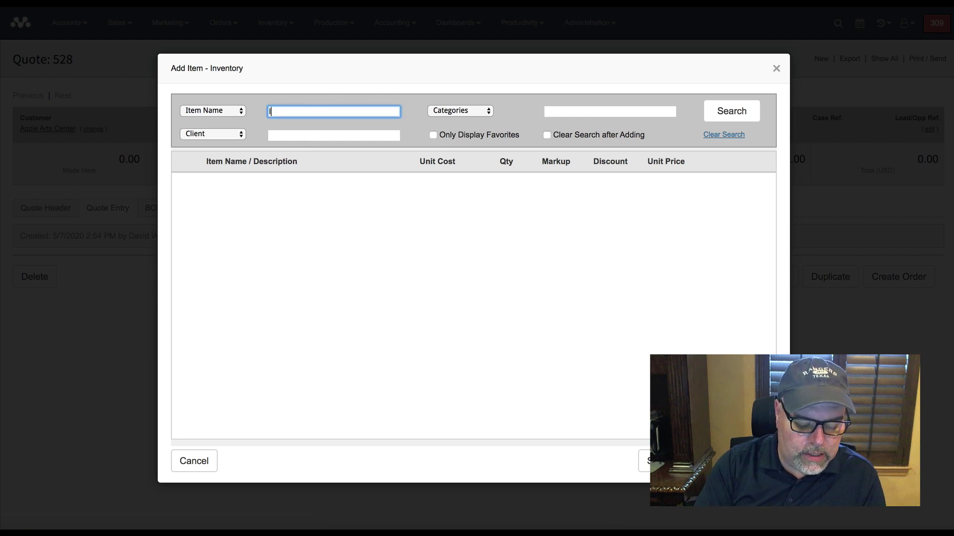
pyautogui.write('letter')
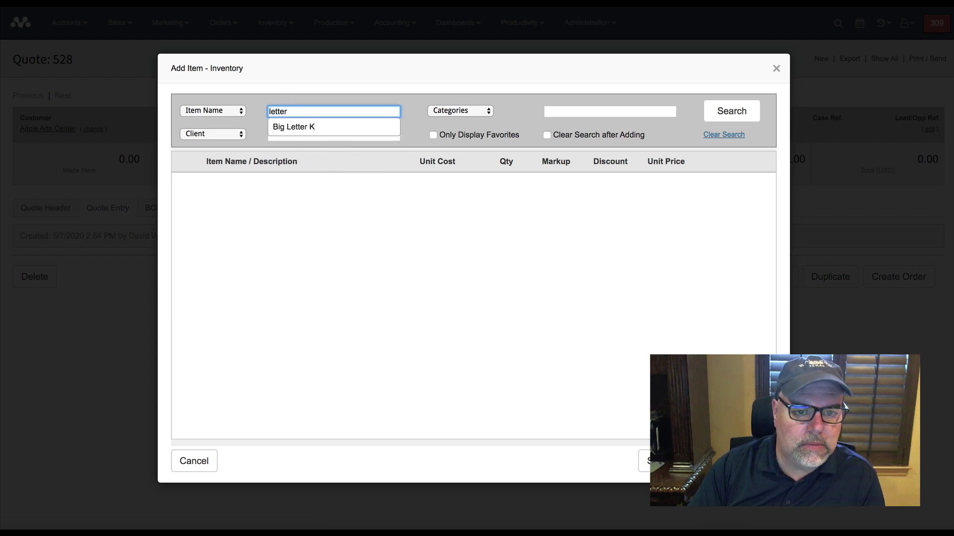
pyautogui.click(302, 132)
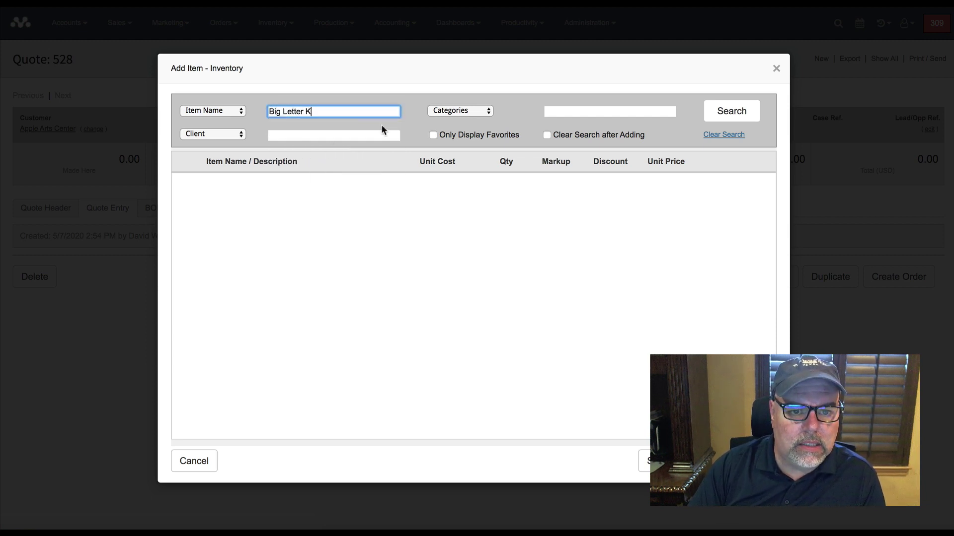
pyautogui.click(724, 114)
pyautogui.click(504, 183)
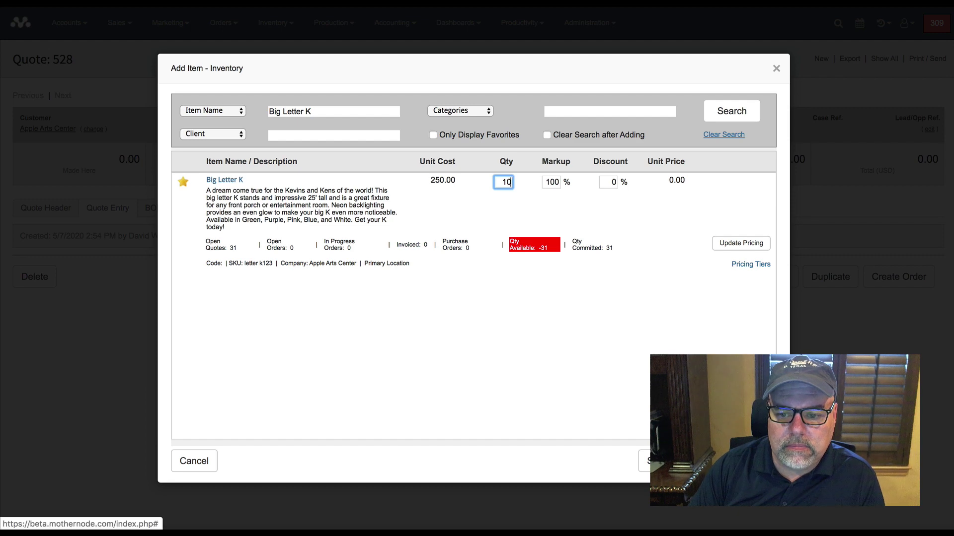
pyautogui.click(680, 461)
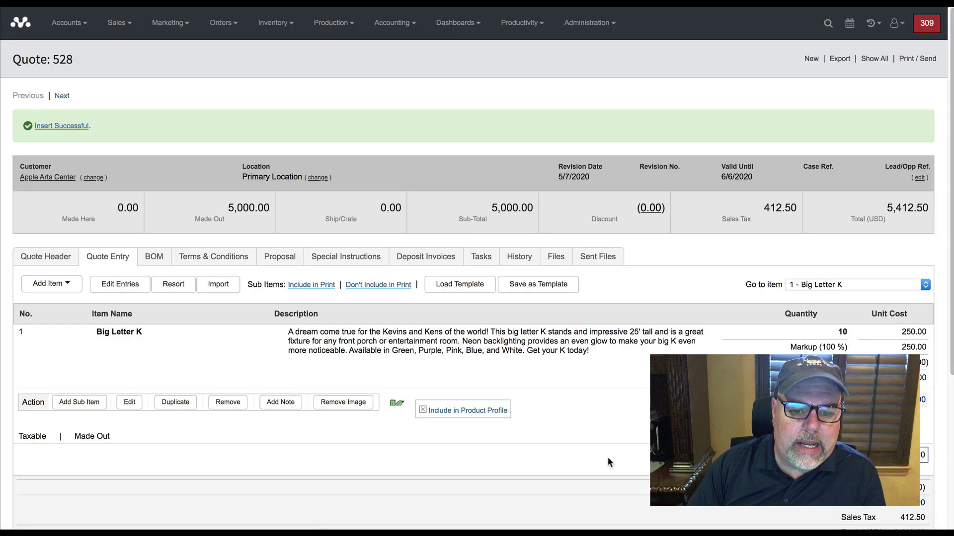
# Add Installation - Exterior Products from the Installation category of Products and Services as another quote line item
pyautogui.scroll(-4, 398, 416)
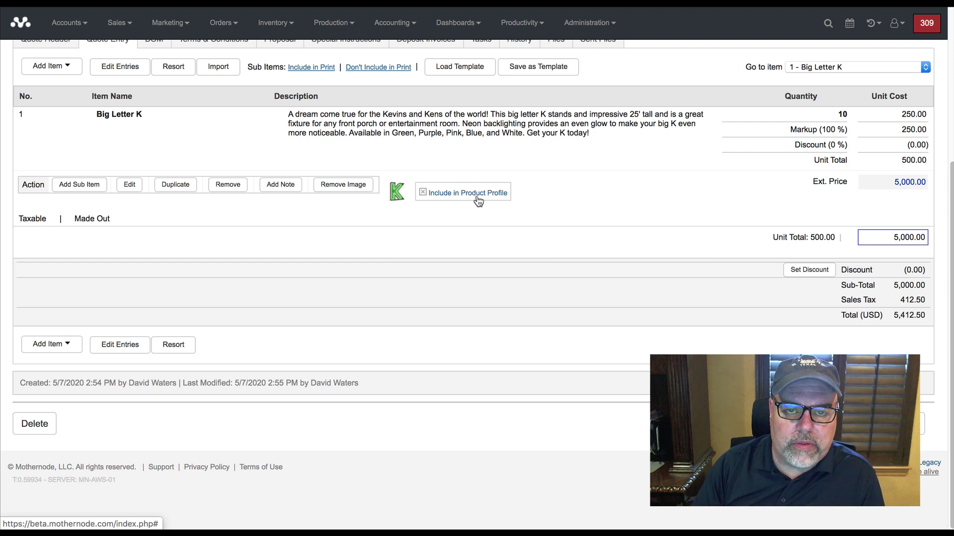
pyautogui.click(71, 73)
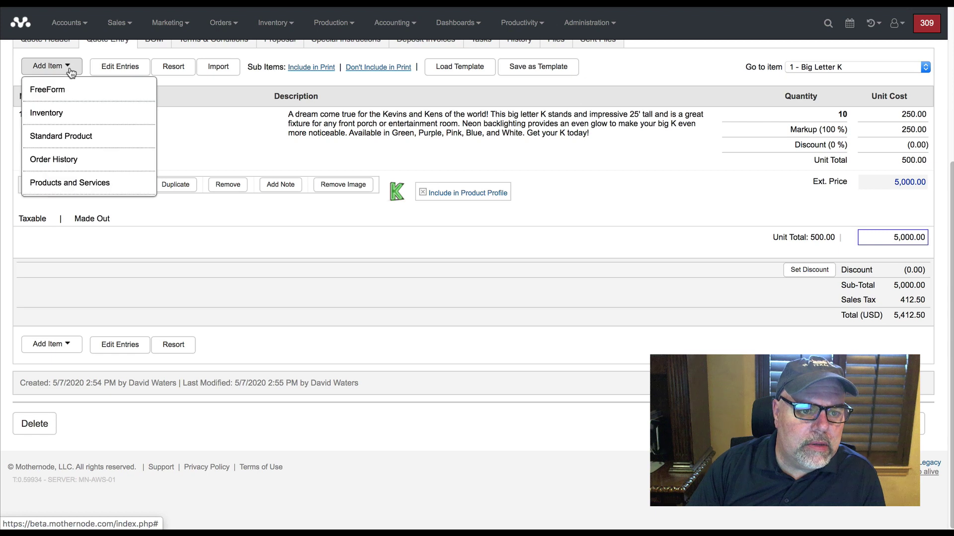
pyautogui.click(72, 184)
pyautogui.click(219, 113)
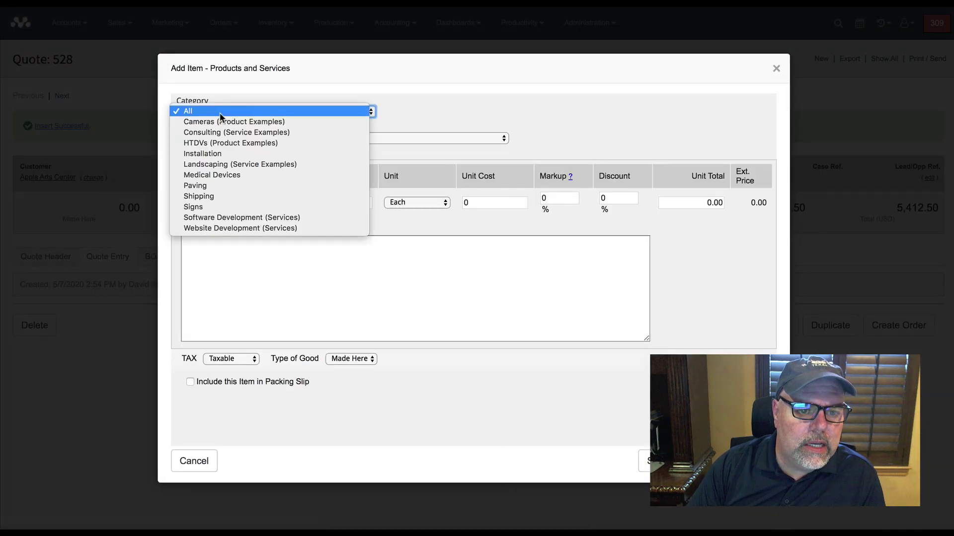
pyautogui.click(219, 148)
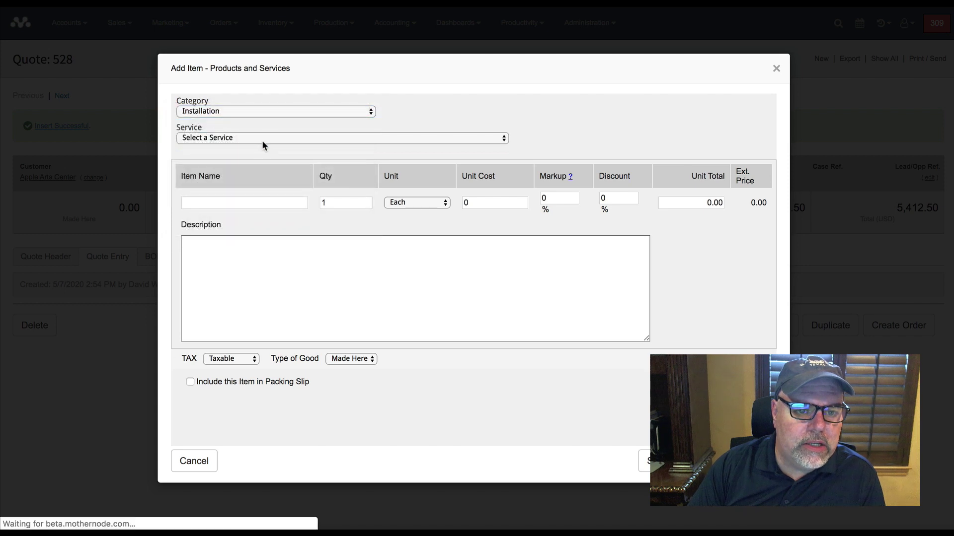
pyautogui.click(261, 139)
pyautogui.click(262, 149)
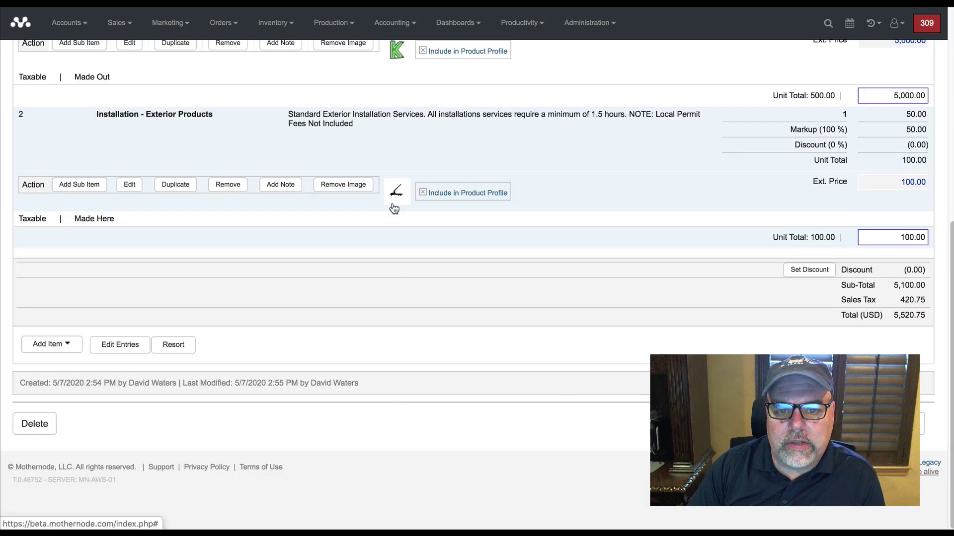
# Exclude the Installation - Exterior Products line item from the product profile
pyautogui.scroll(3, 397, 299)
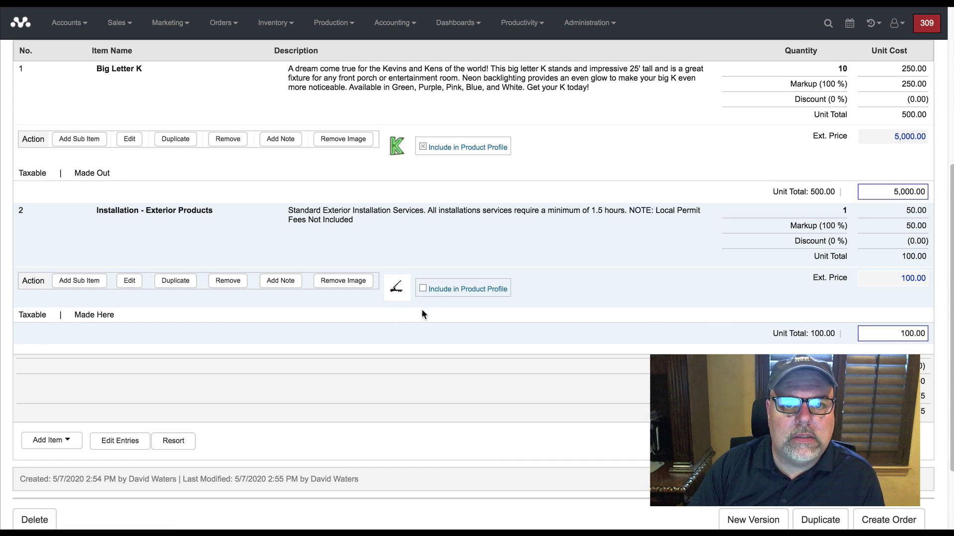
pyautogui.scroll(2, 422, 312)
pyautogui.scroll(3, 421, 312)
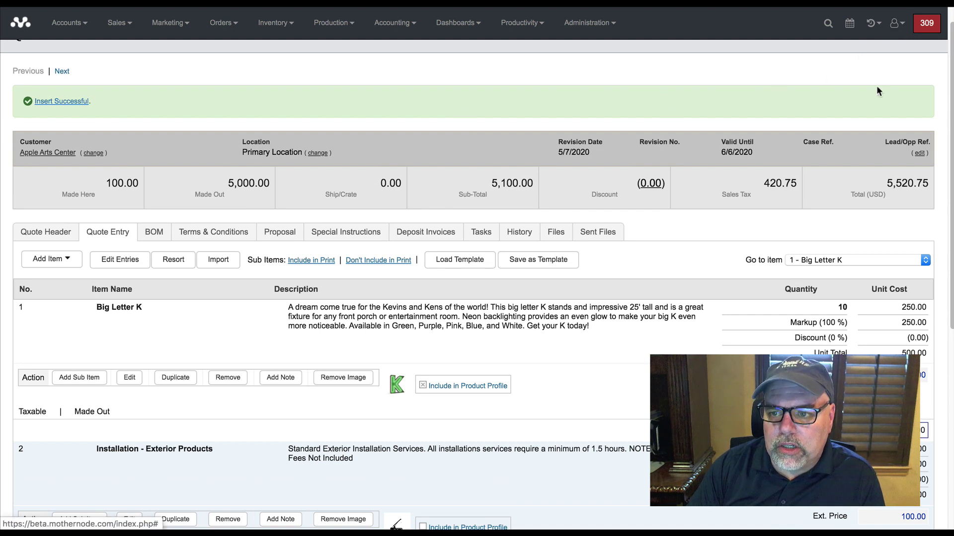
# Print the quote with the signature and item images included, look through the generated PDF, and close it
pyautogui.scroll(1, 901, 97)
pyautogui.click(922, 61)
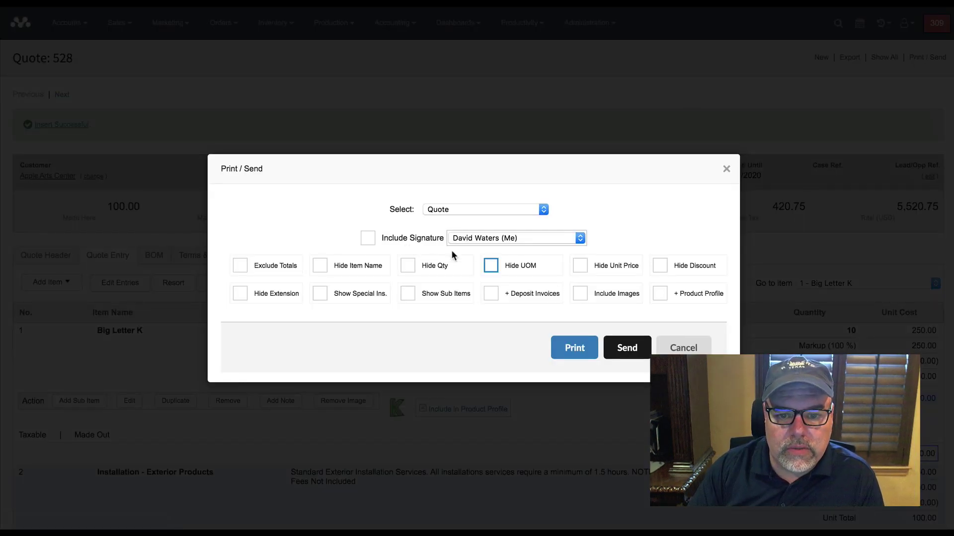
pyautogui.click(368, 238)
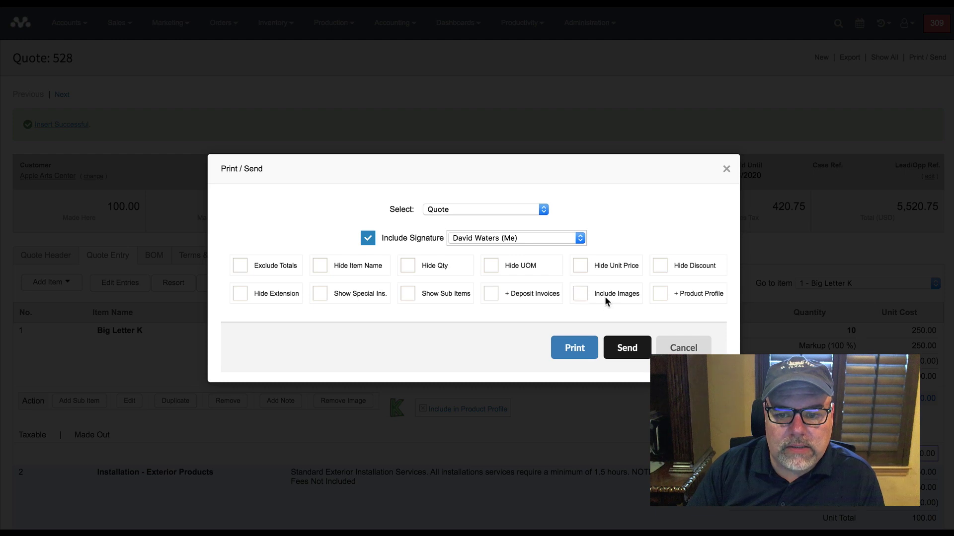
pyautogui.click(578, 296)
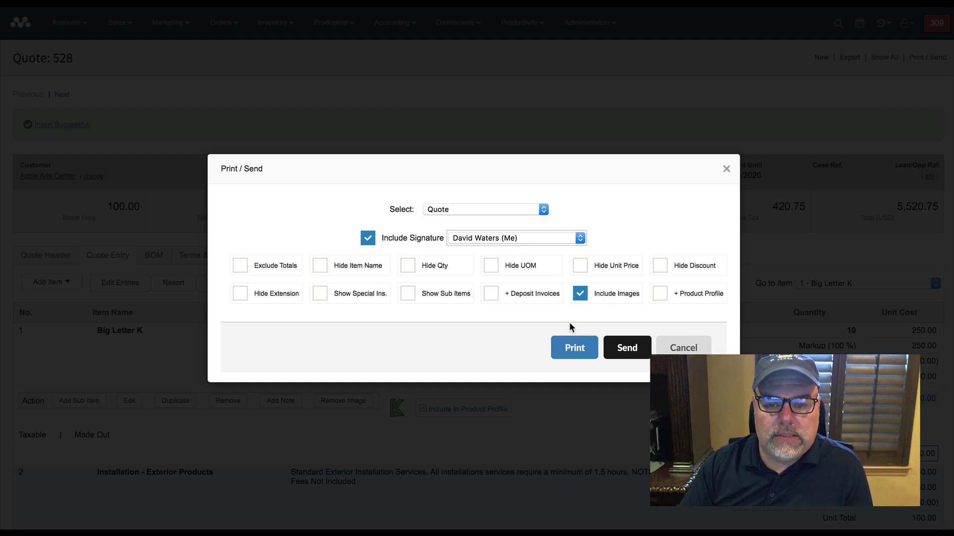
pyautogui.click(571, 349)
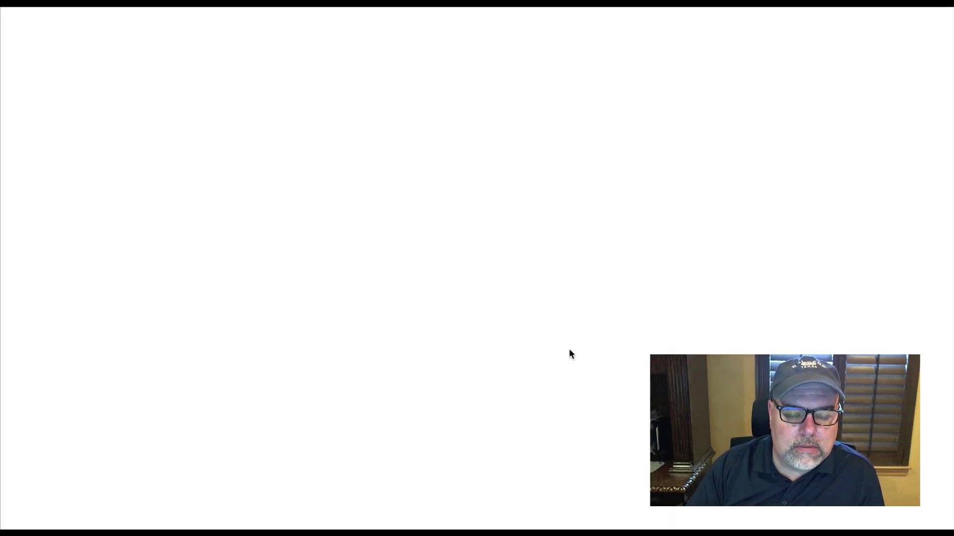
pyautogui.scroll(-3, 457, 199)
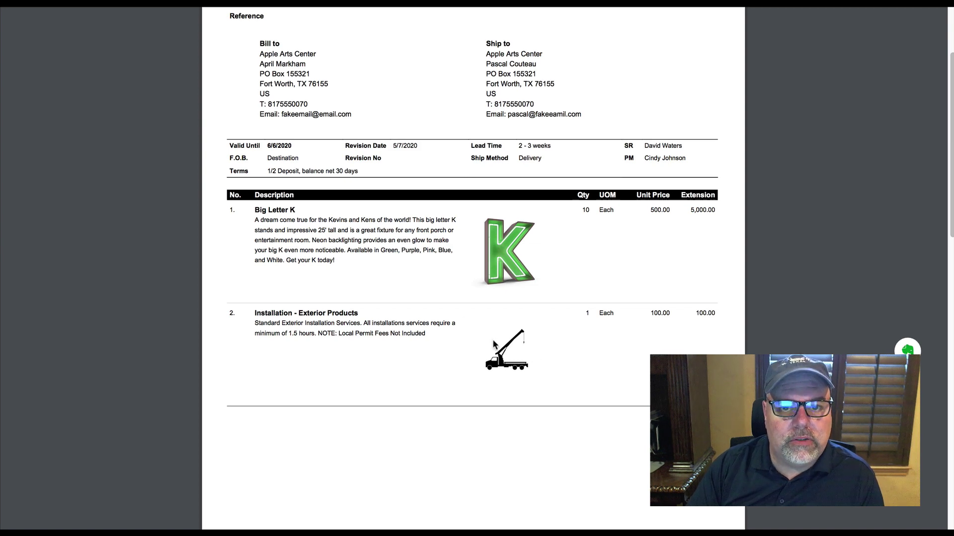
pyautogui.scroll(-12, 492, 337)
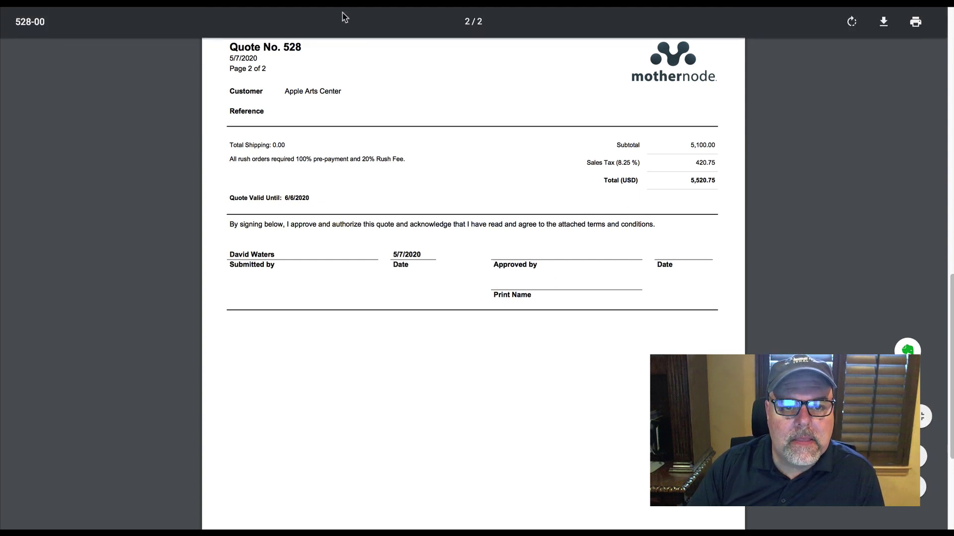
pyautogui.hotkey('ctrl', 'w')
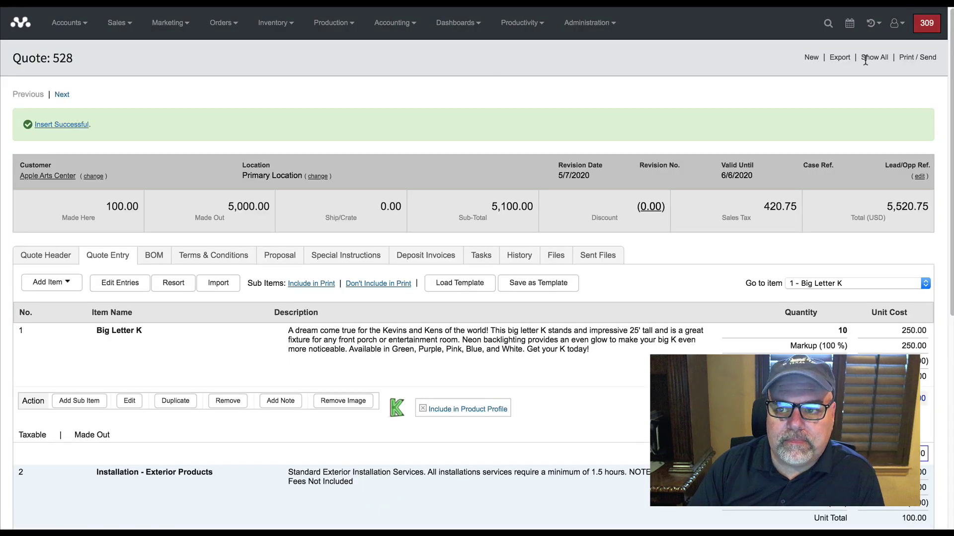
# Print the quote again with the product profile added, using the Center product profile template
pyautogui.click(916, 58)
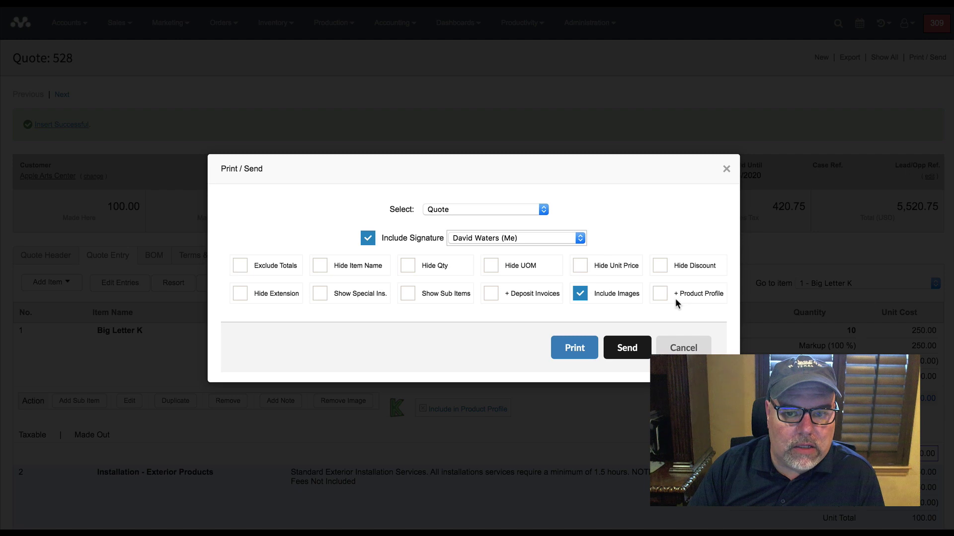
pyautogui.click(660, 295)
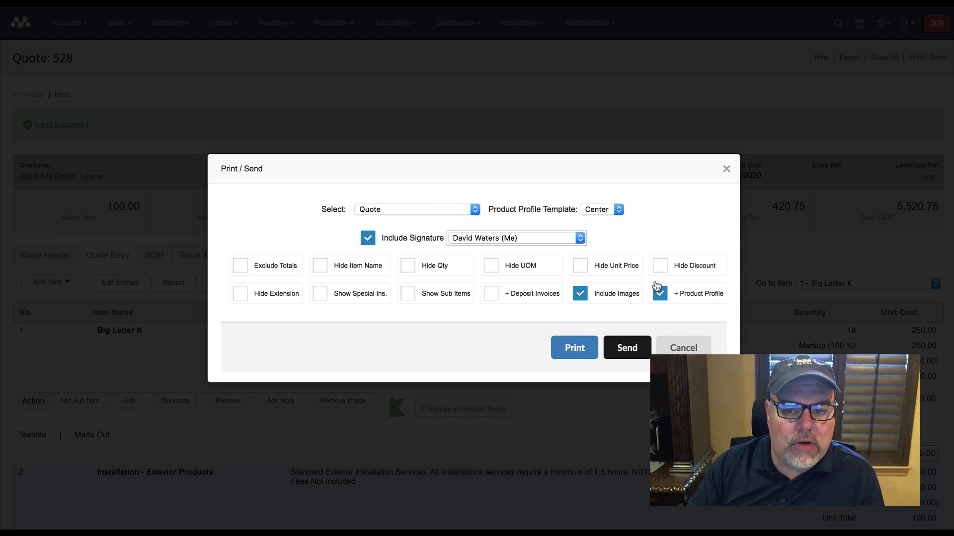
pyautogui.click(612, 209)
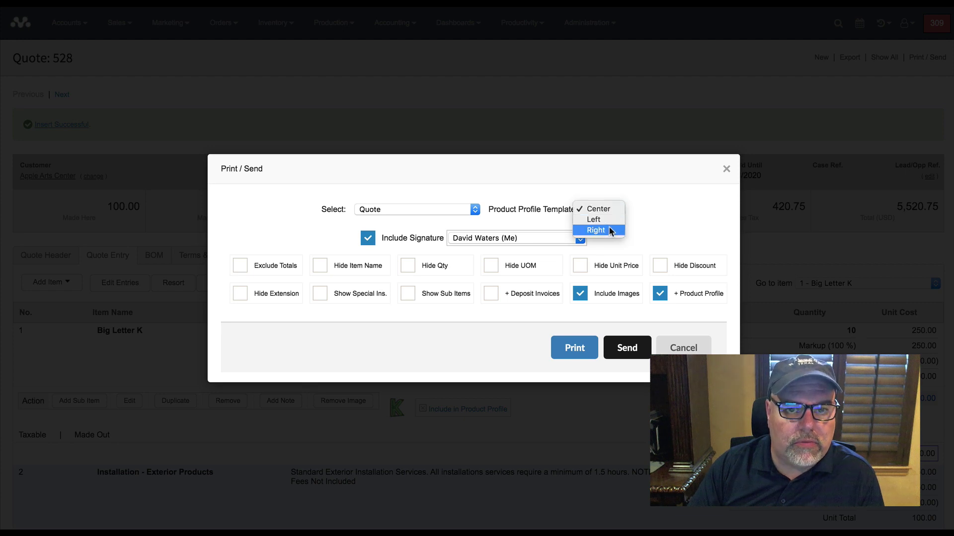
pyautogui.click(607, 208)
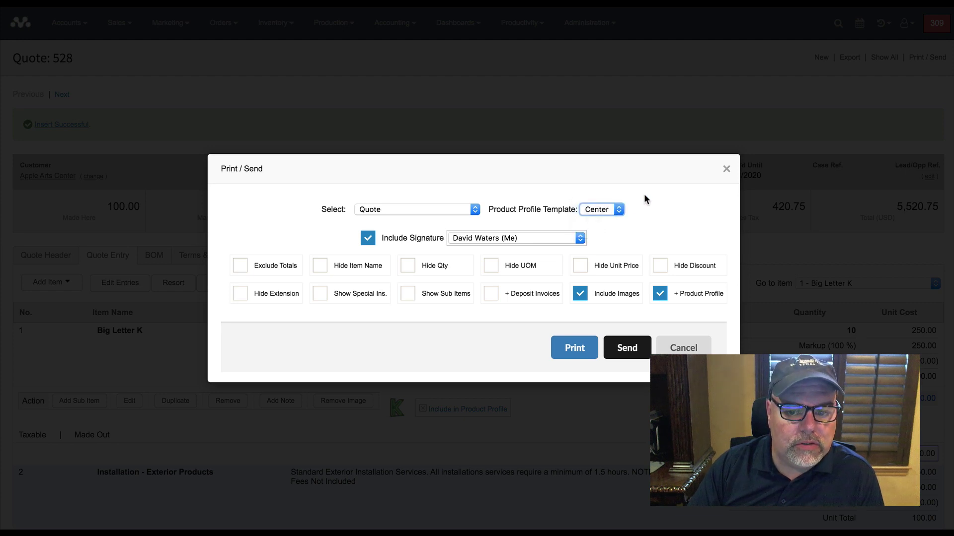
pyautogui.click(573, 346)
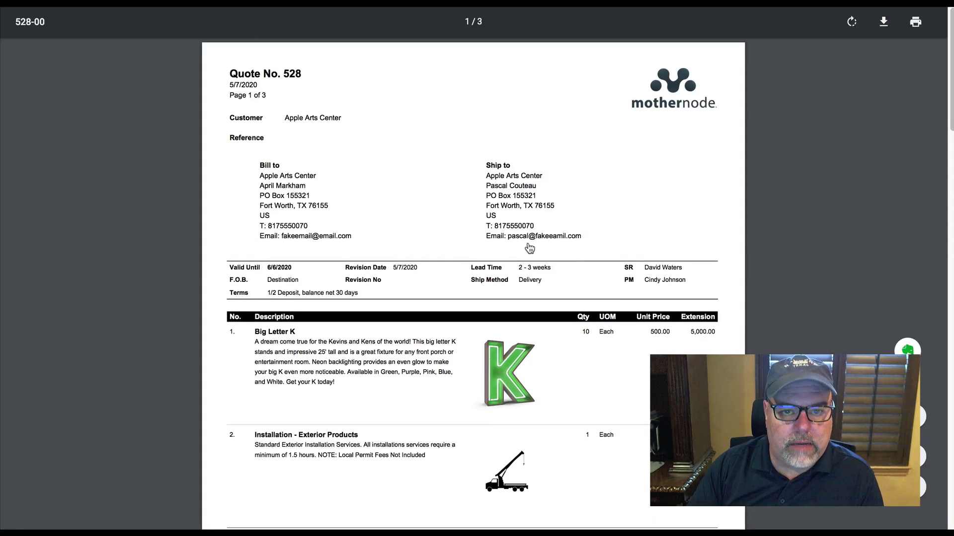
# Examine the printed quote's line item images, signature section and centered Big Letter K product profile page, and close the PDF
pyautogui.scroll(-1, 529, 247)
pyautogui.scroll(-10, 529, 247)
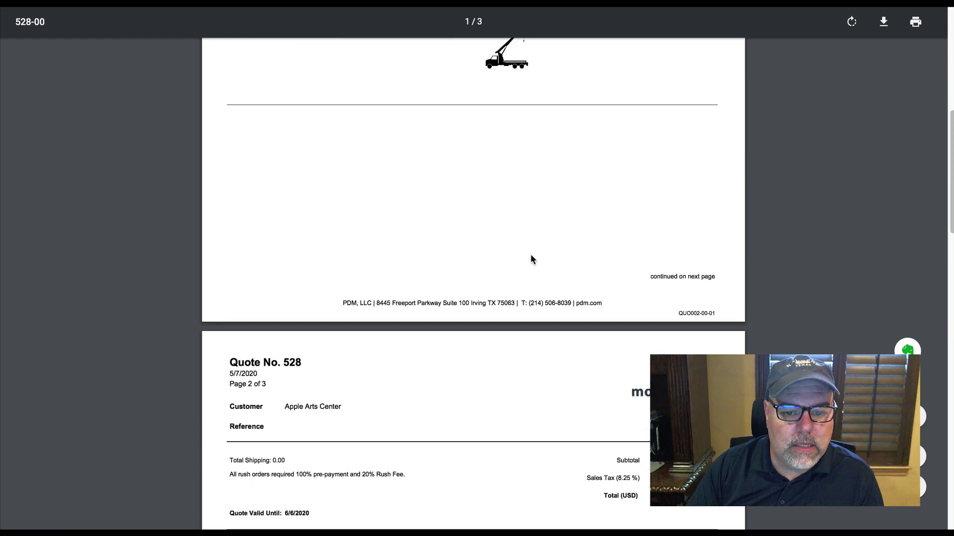
pyautogui.scroll(-4, 528, 255)
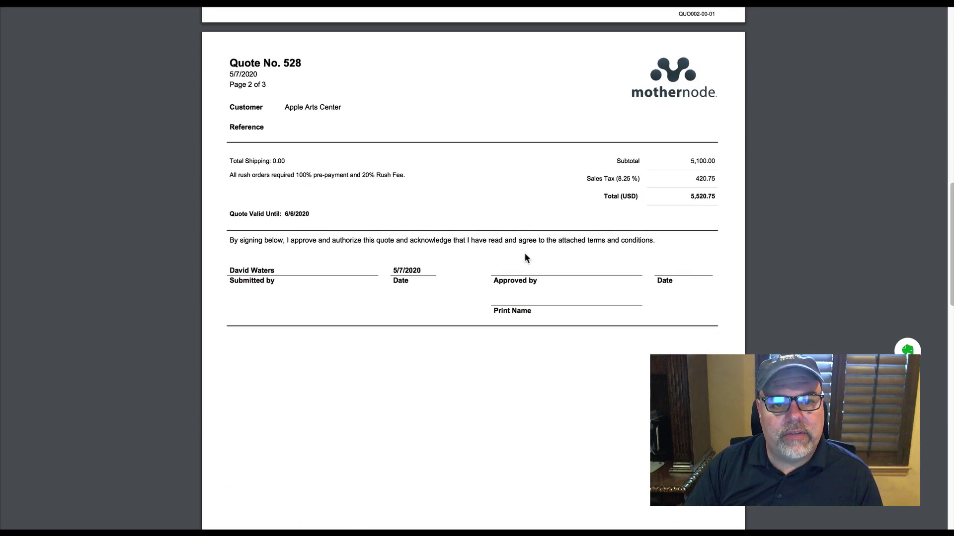
pyautogui.scroll(-20, 526, 257)
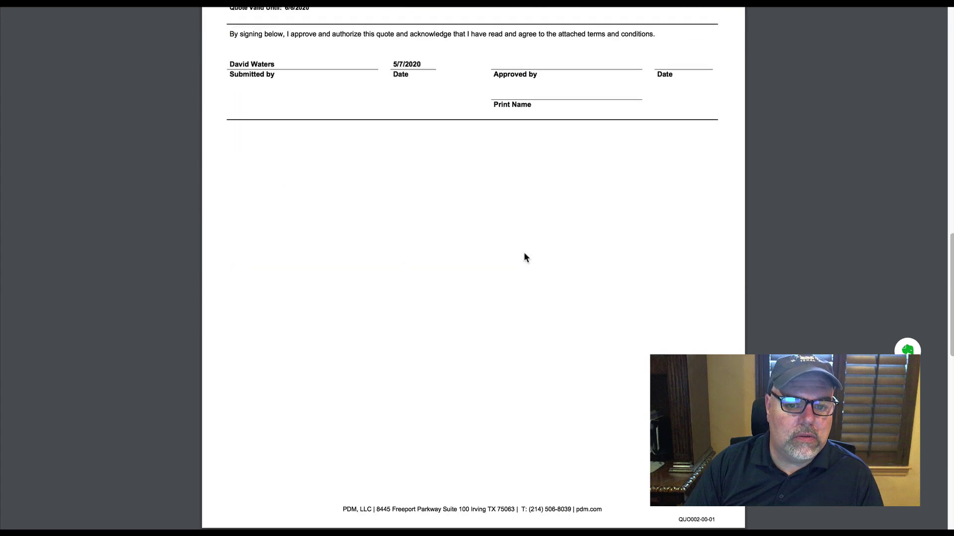
pyautogui.scroll(-8, 525, 257)
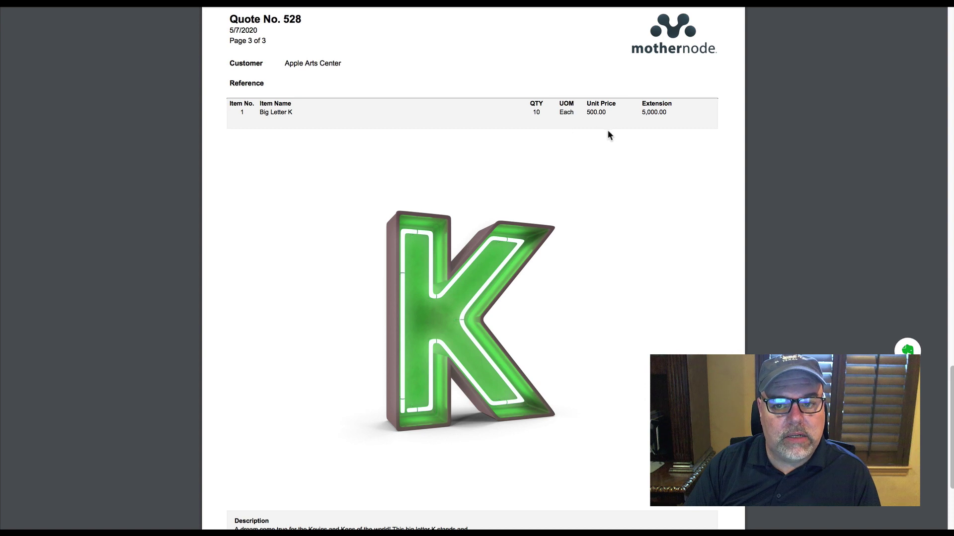
pyautogui.scroll(-2, 588, 221)
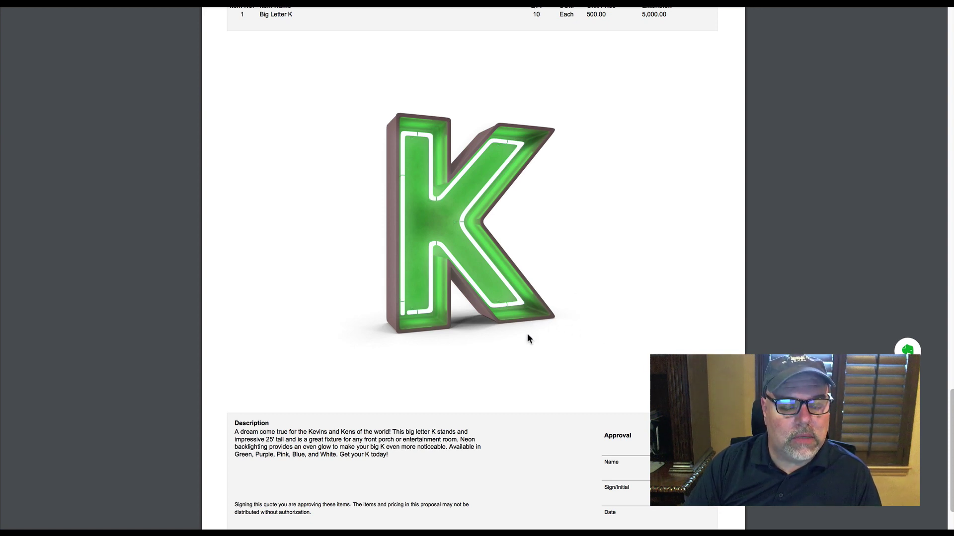
pyautogui.scroll(20, 528, 338)
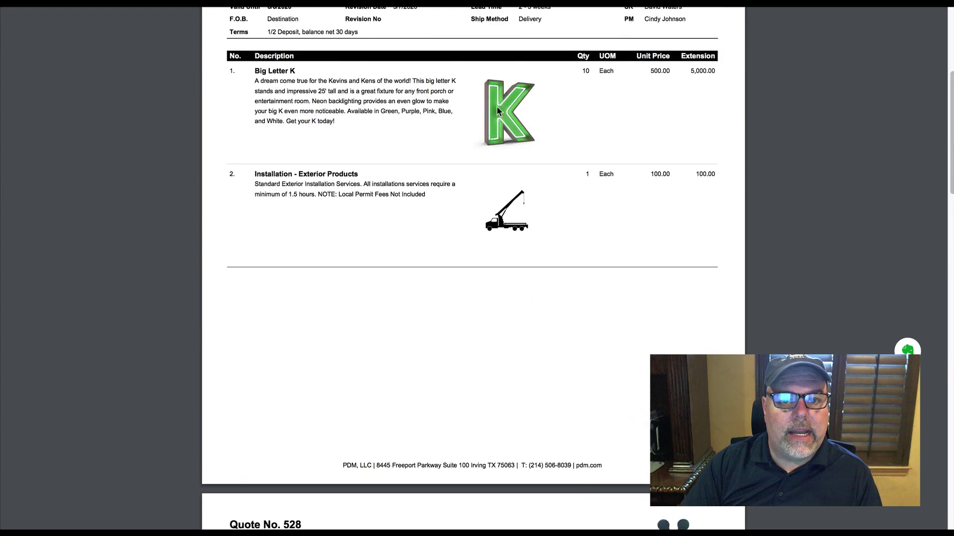
pyautogui.click(350, 2)
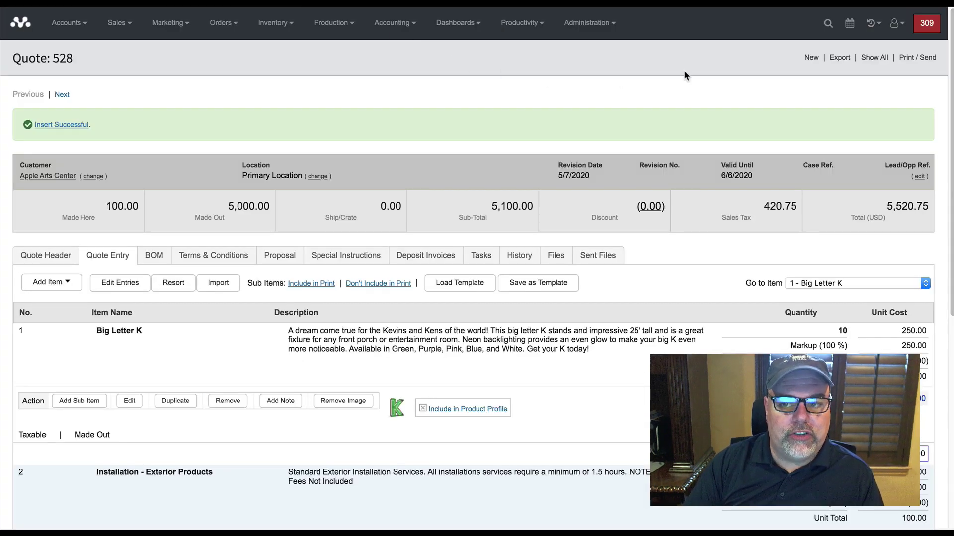
# Print the quote with the Left product profile template and look through the generated PDF's profile page and quote pages
pyautogui.click(917, 58)
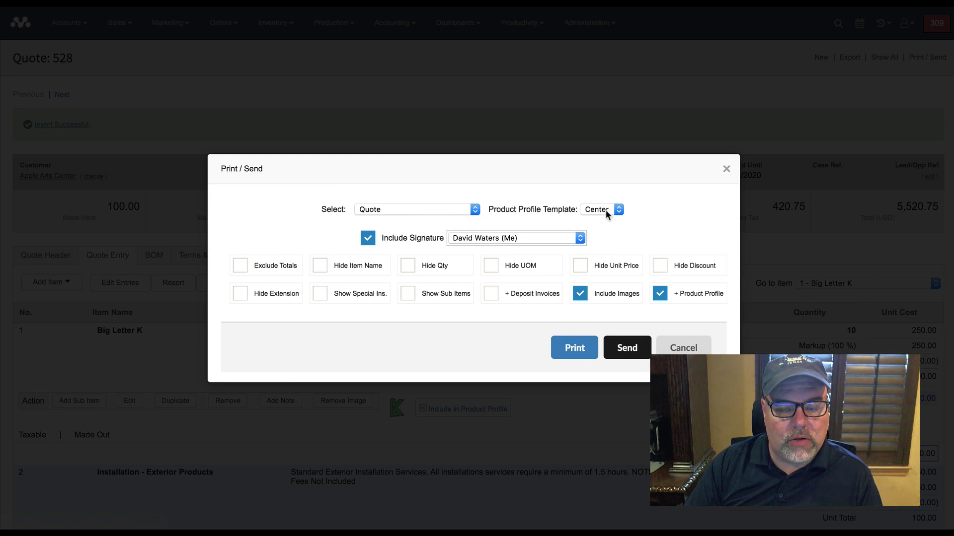
pyautogui.click(606, 211)
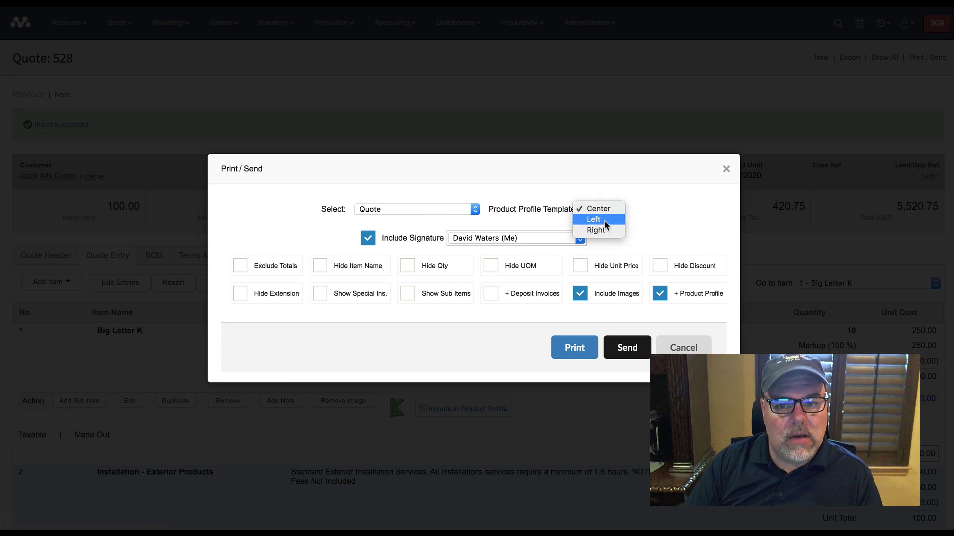
pyautogui.click(604, 220)
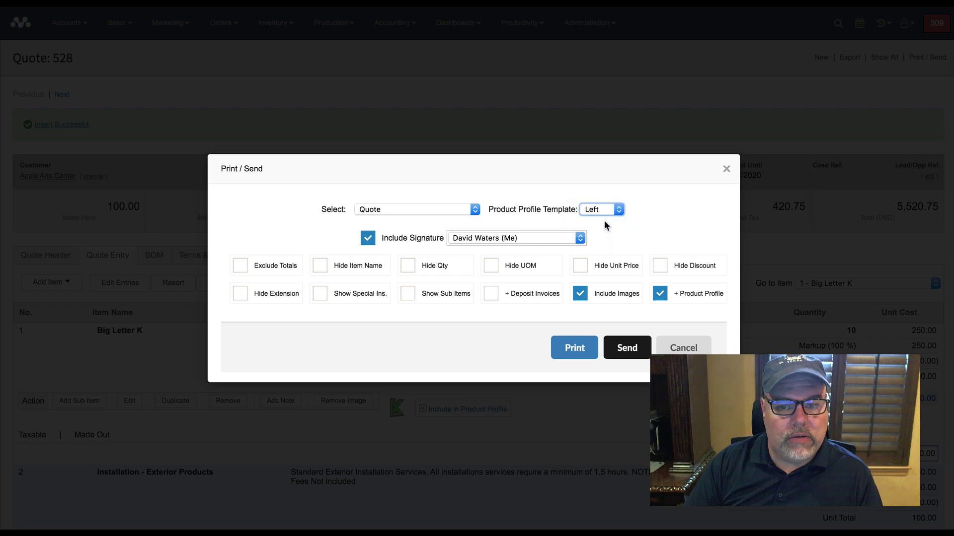
pyautogui.click(590, 349)
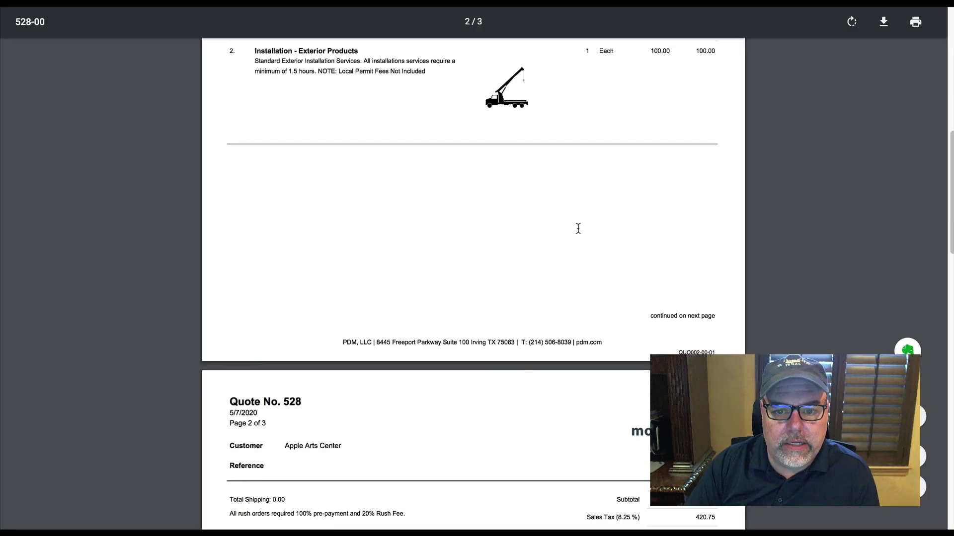
pyautogui.scroll(-10, 574, 226)
pyautogui.scroll(-9, 575, 230)
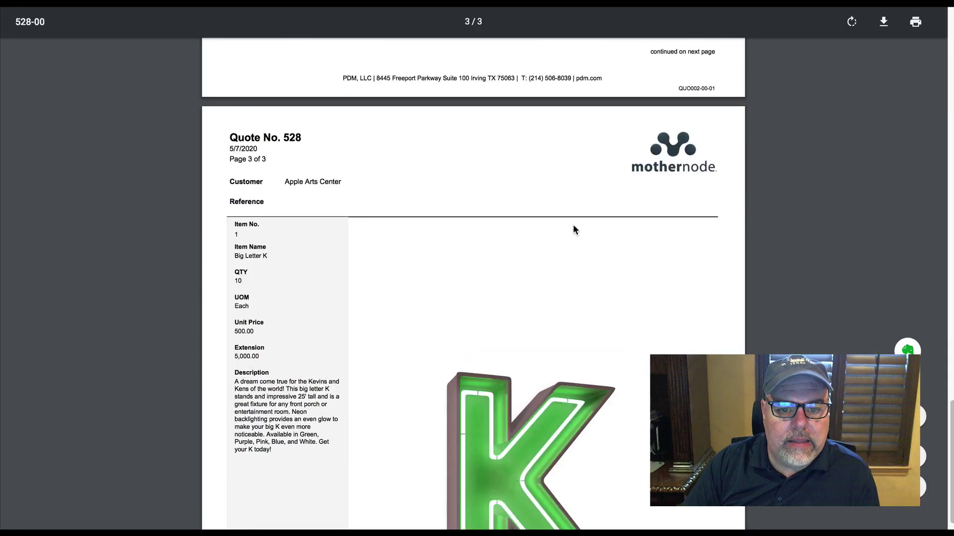
pyautogui.scroll(3, 574, 230)
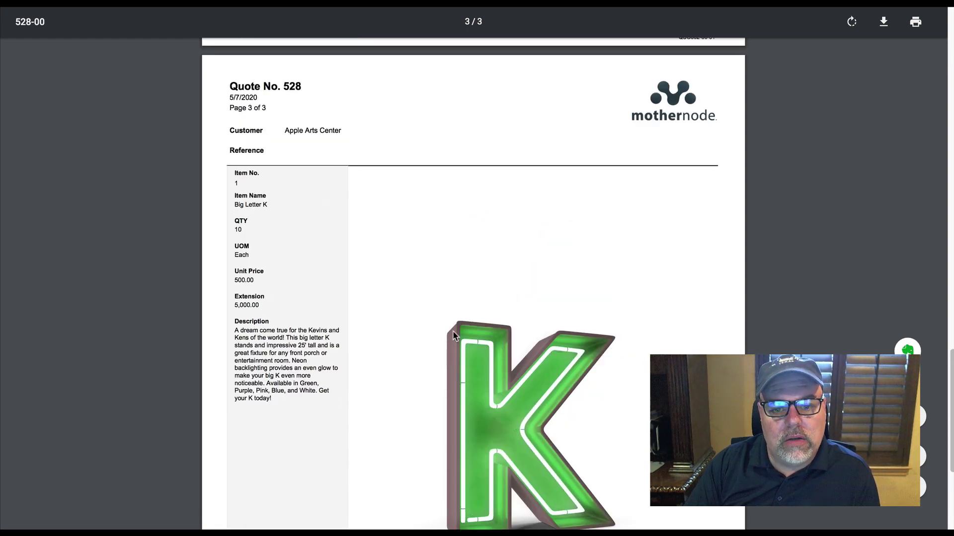
pyautogui.scroll(-3, 457, 338)
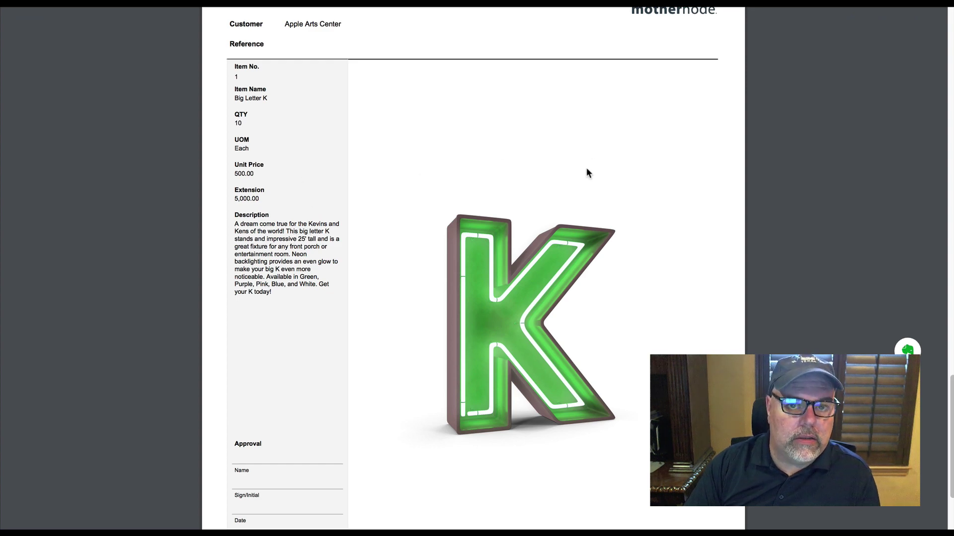
pyautogui.scroll(15, 586, 171)
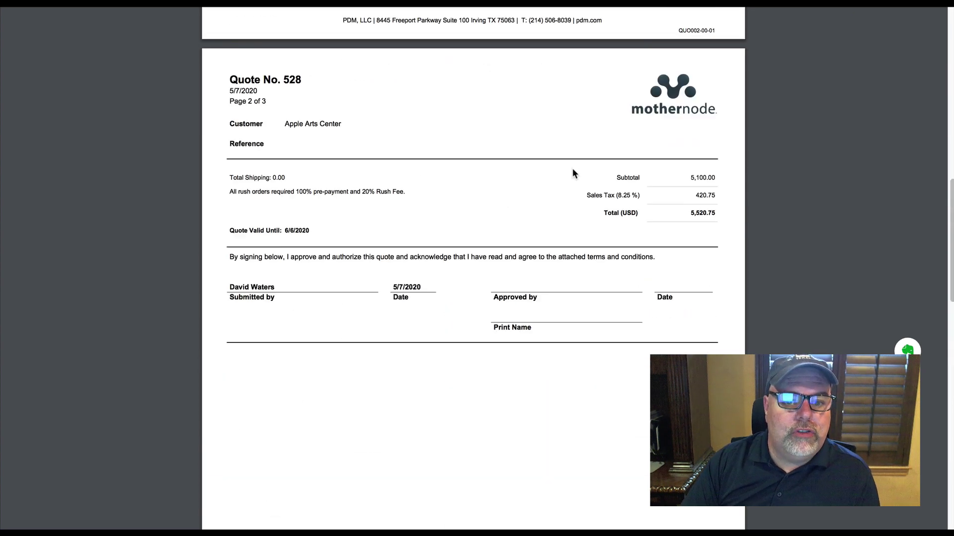
pyautogui.scroll(15, 573, 172)
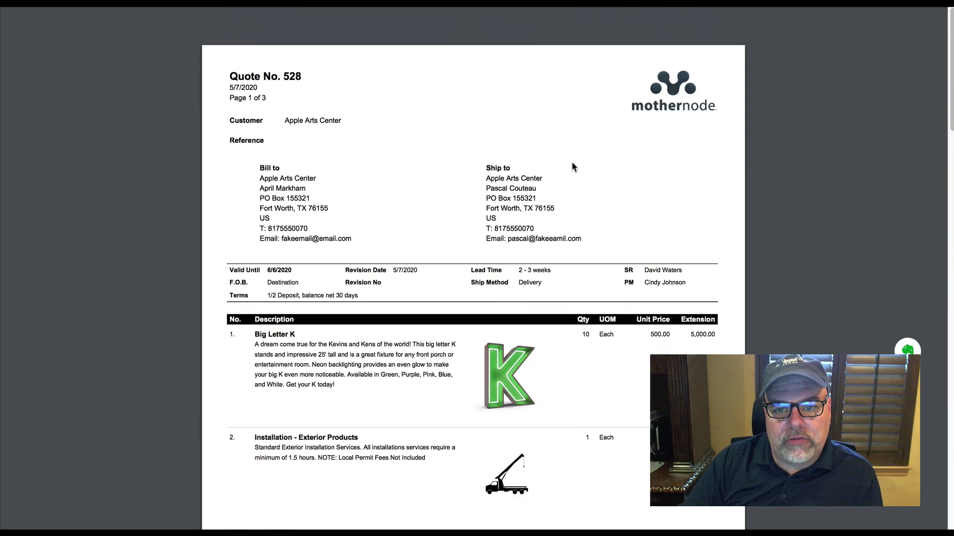